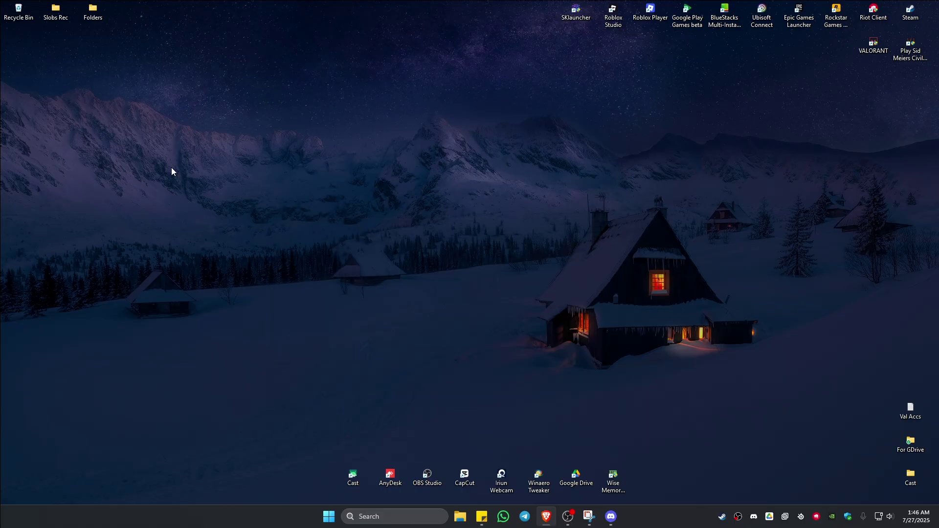
Step: Check the deleted files in the Recycle Bin, then launch Microsoft Store from search
double_click(18, 11)
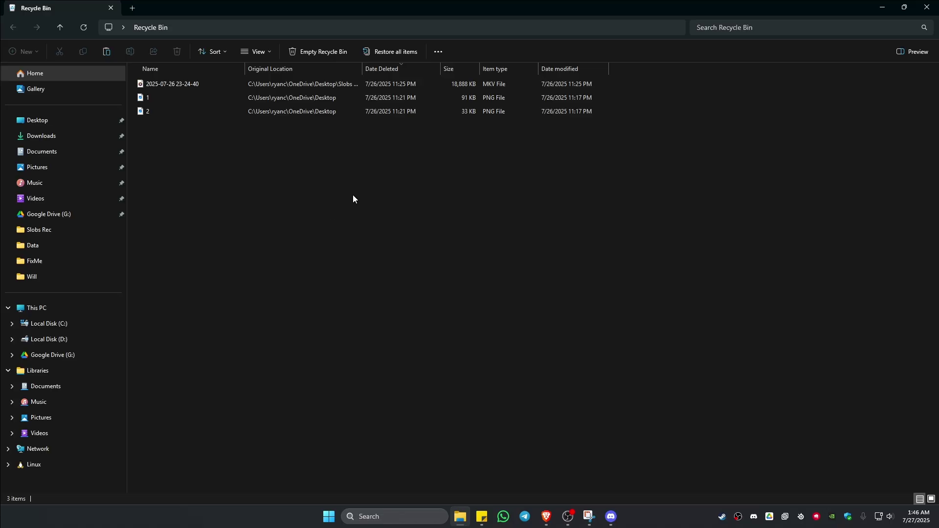
left_click(924, 11)
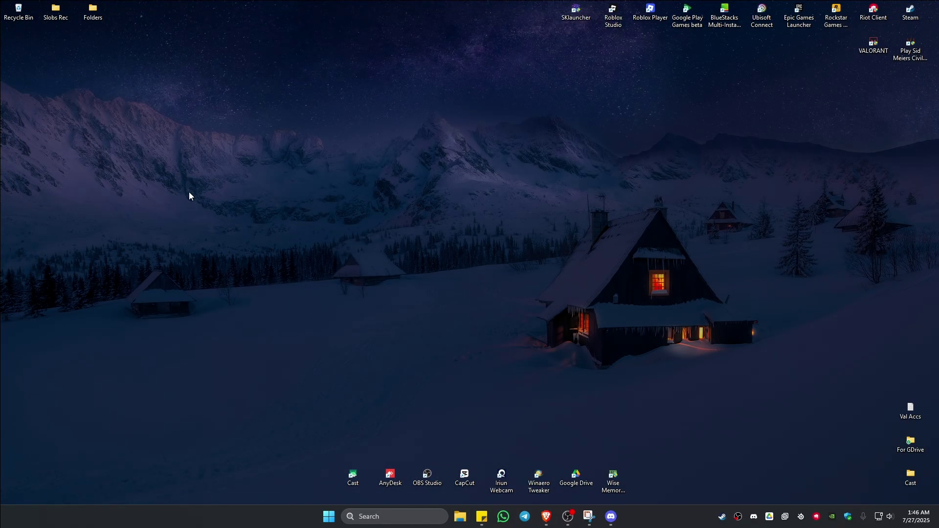
left_click(379, 516)
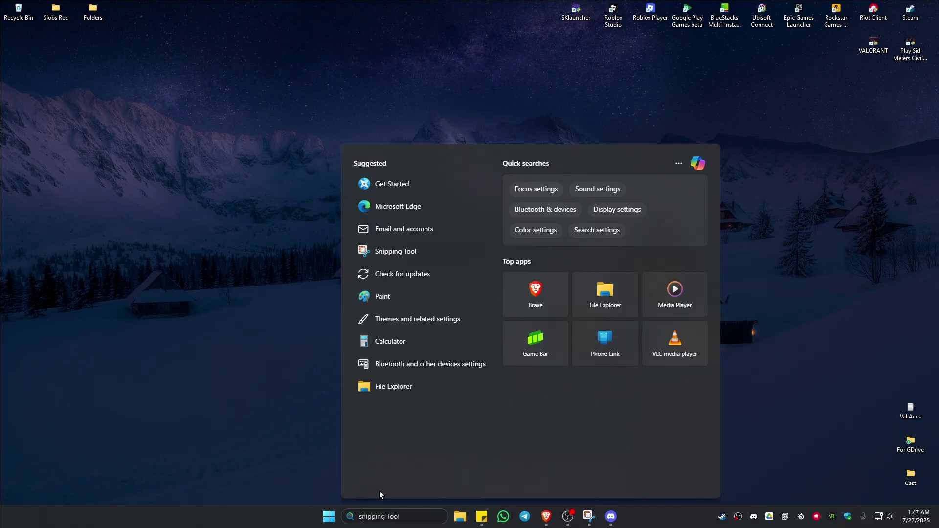
type("store")
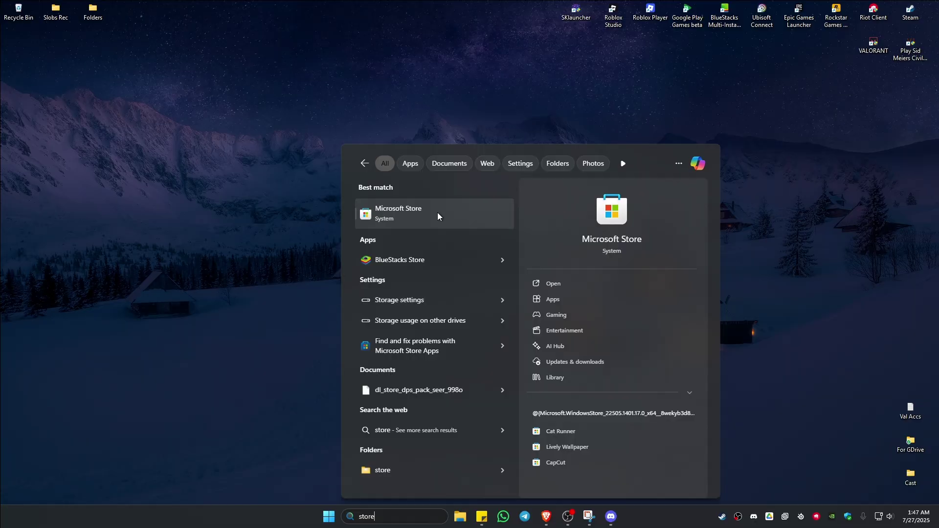
left_click(437, 215)
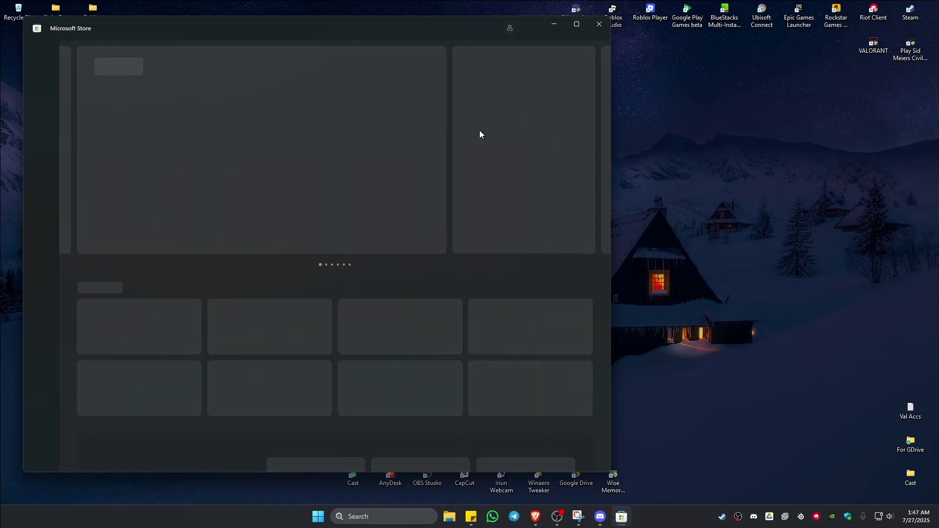
Step: Find Windows File Recovery in the Store by searching 'windows file reco' and launch it
left_click_drag(456, 24, 594, 26)
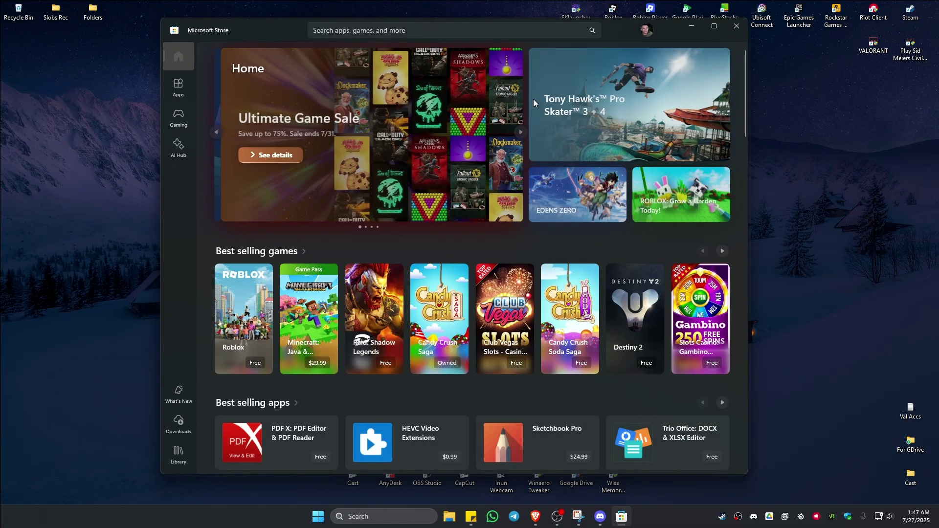
left_click(367, 30)
type("windows f")
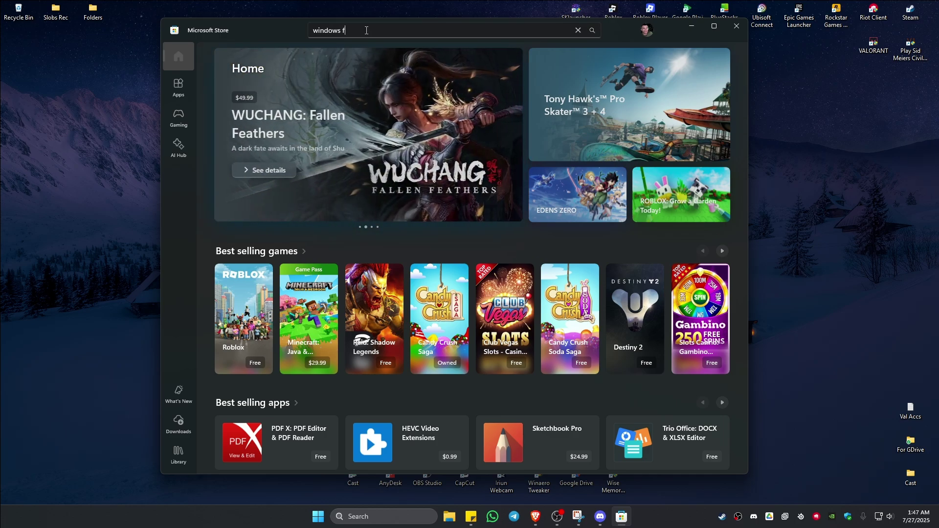
type("ile reco")
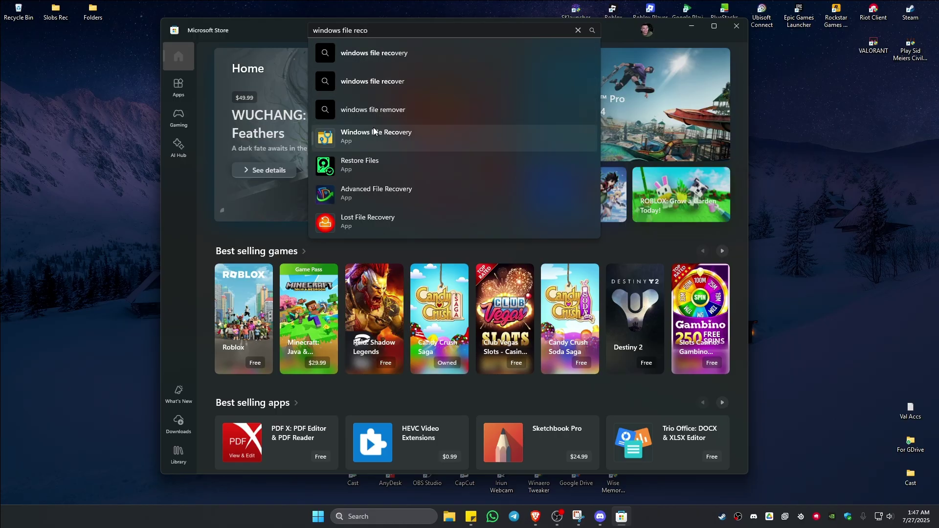
left_click(379, 139)
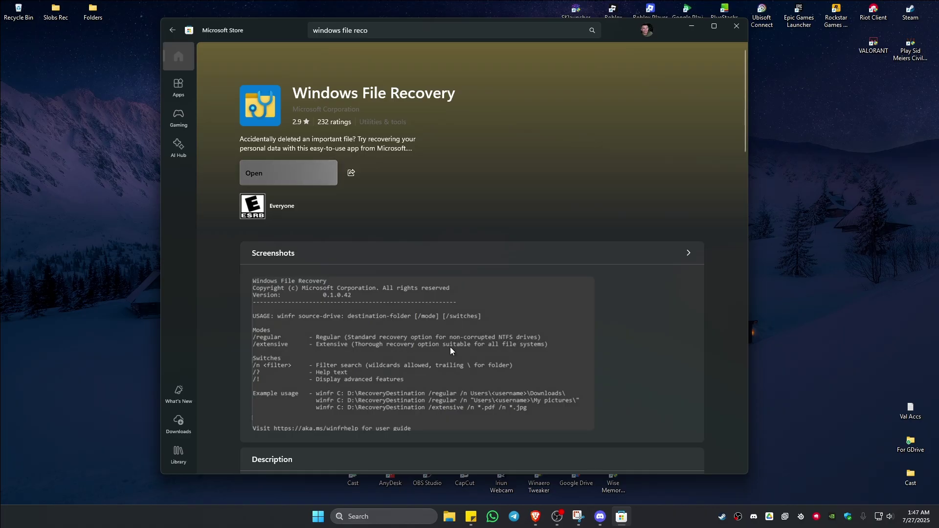
left_click(293, 182)
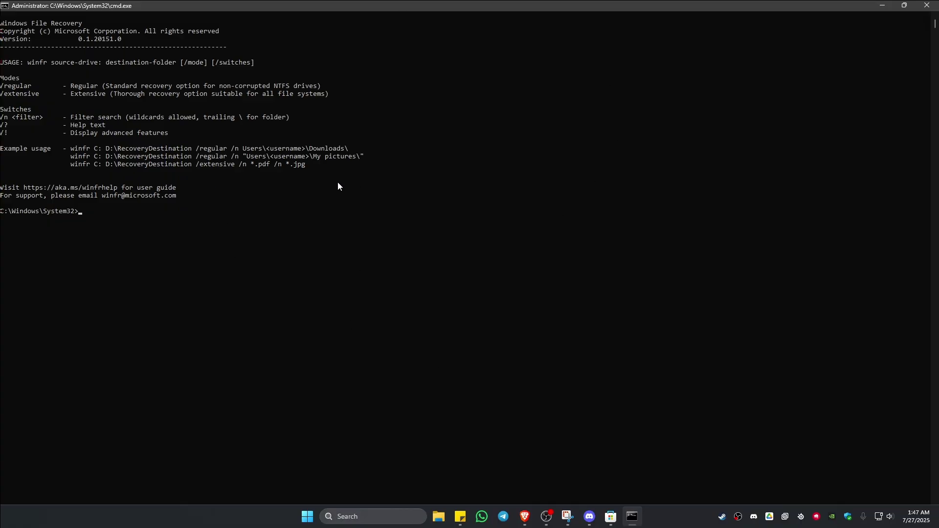
Step: Start the command 'winfr c:' at the console prompt, then view This PC's drives
left_click(245, 211)
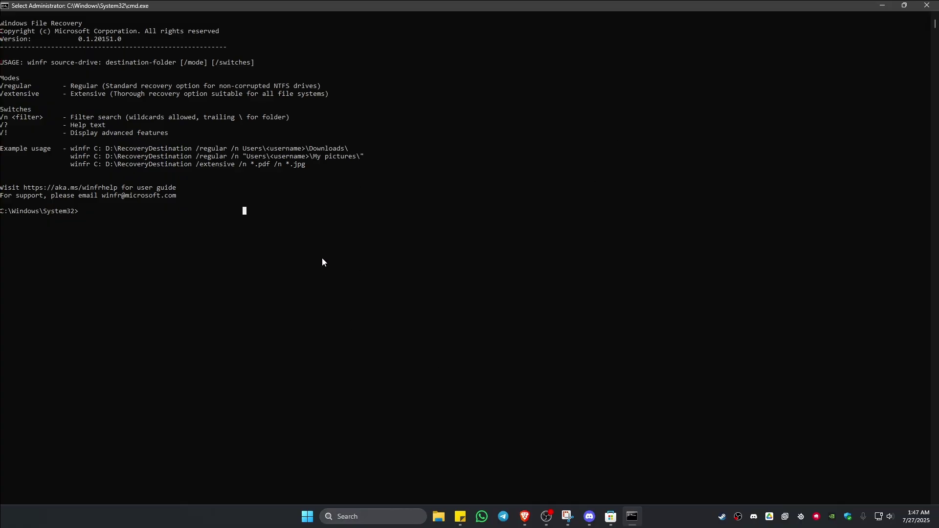
type("winn")
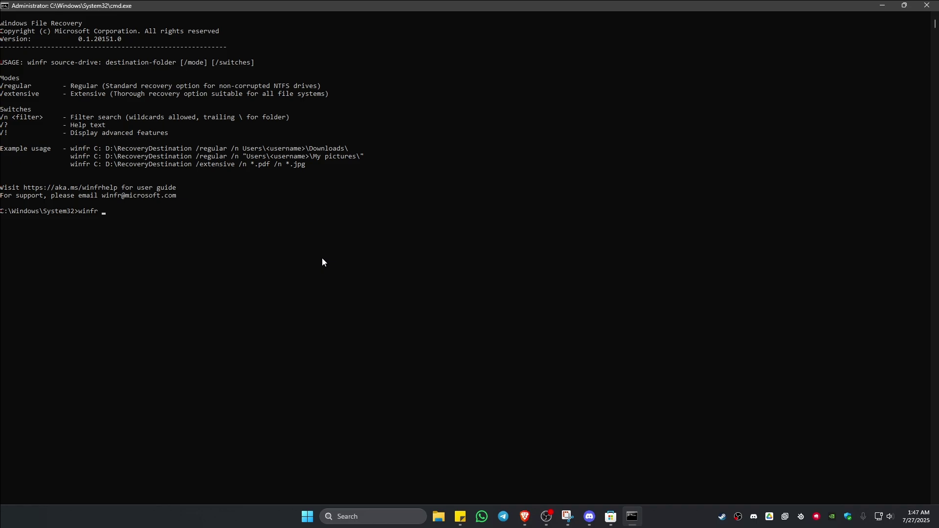
type("c:")
left_click(438, 516)
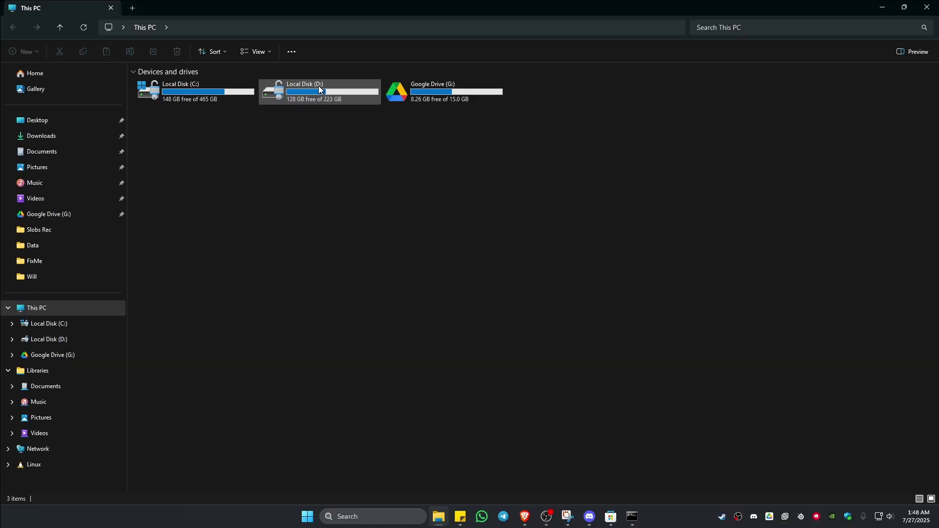
Step: Extend the console command to 'winfr c: d: /regular /n'
key("alt+Tab")
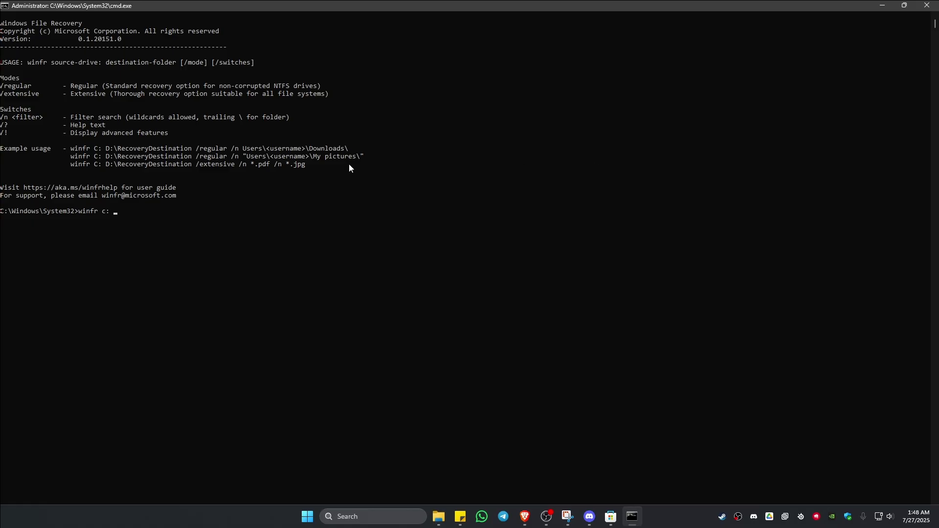
left_click(131, 211)
left_click(171, 226)
type("d: /")
type("regular /")
type("n")
Step: Minimize the console and Store windows and open the Slobs Rec folder
left_click(878, 3)
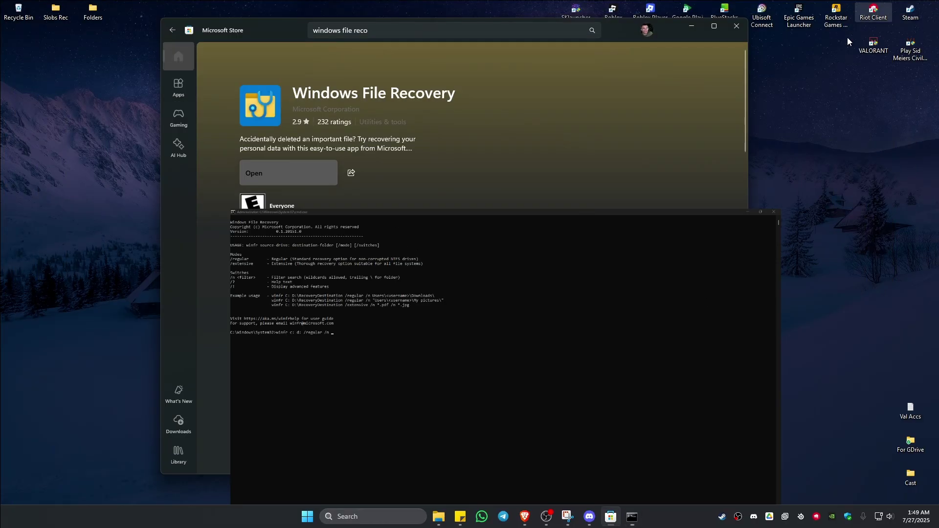
left_click(697, 29)
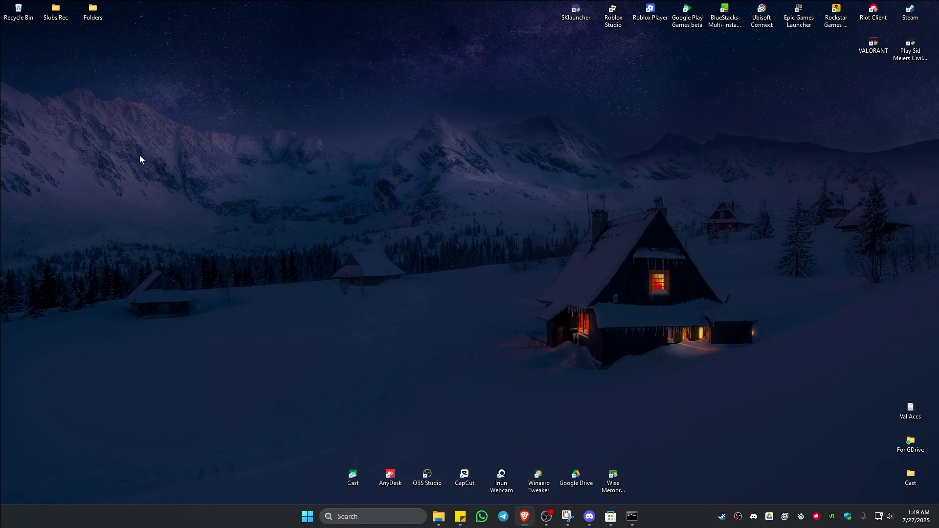
double_click(54, 13)
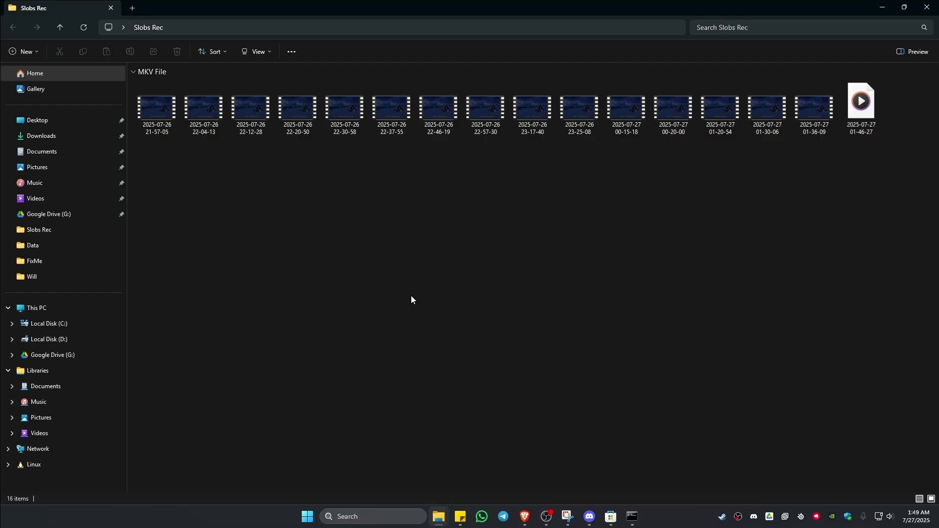
Step: Cut the middle part of the Slobs Rec folder path from the address bar, then minimize Explorer
left_click(438, 27)
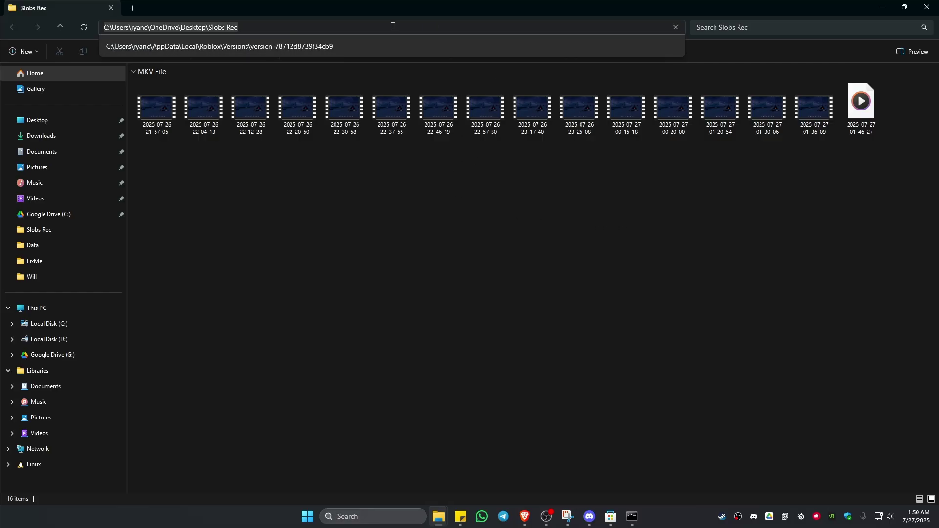
left_click(112, 27)
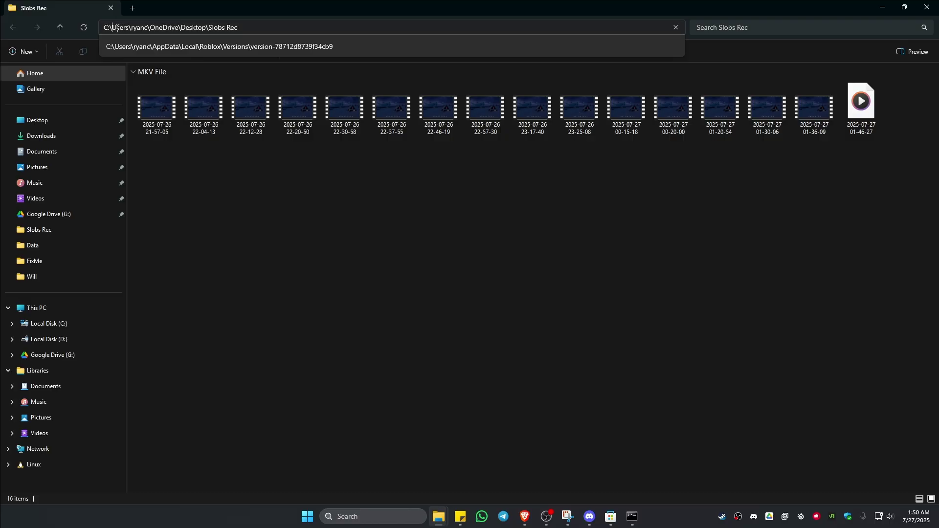
left_click_drag(113, 27, 238, 27)
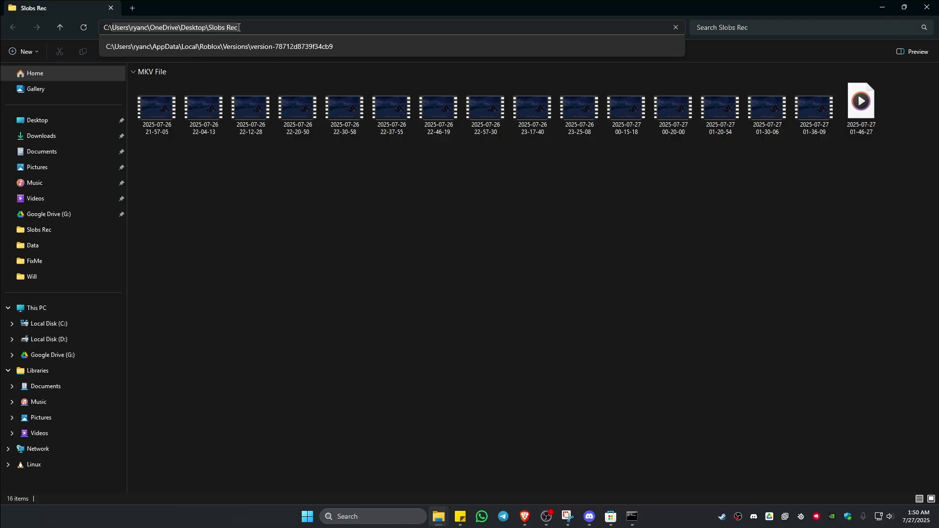
right_click(202, 27)
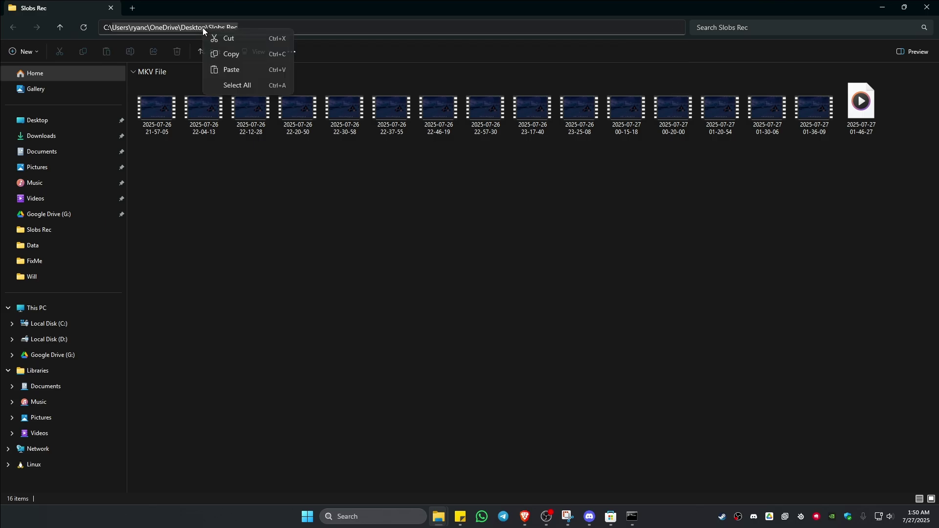
left_click(226, 35)
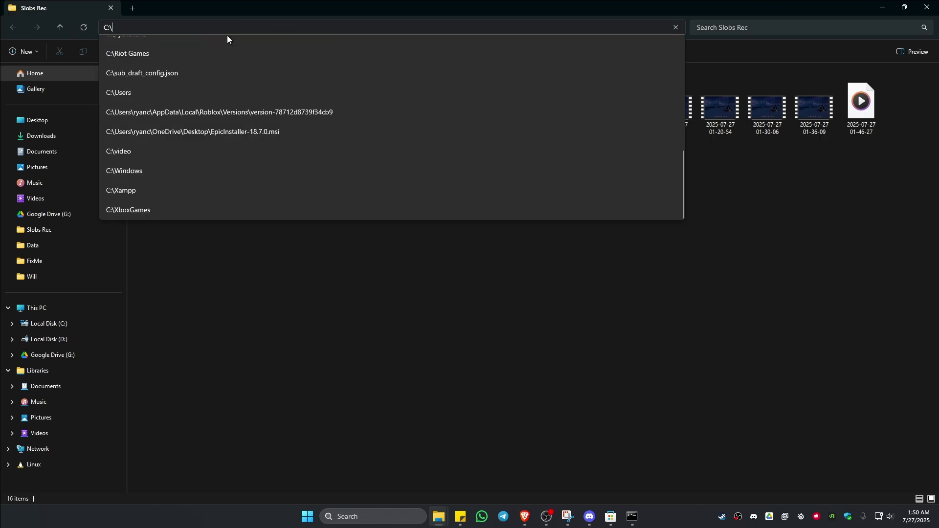
left_click(883, 9)
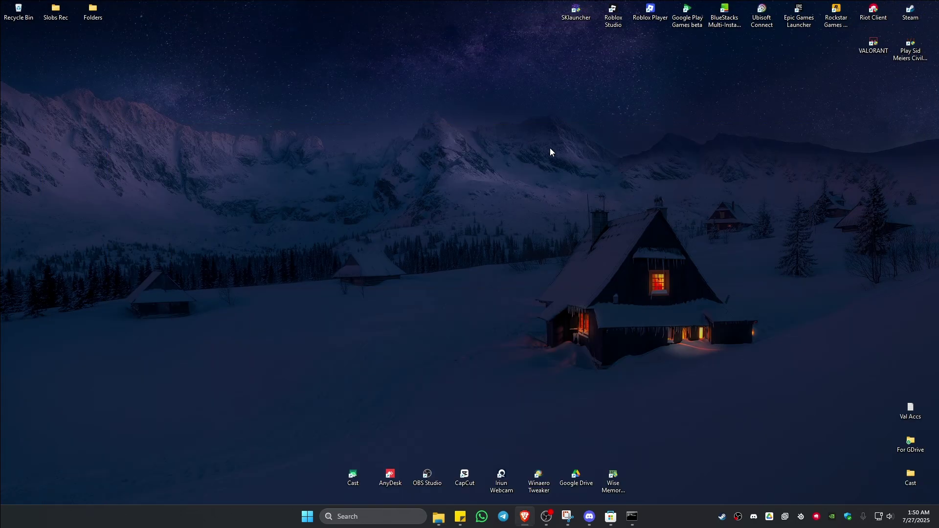
Step: Append the Slobs Rec desktop folder path to the command, dropping the trailing /n
left_click(632, 516)
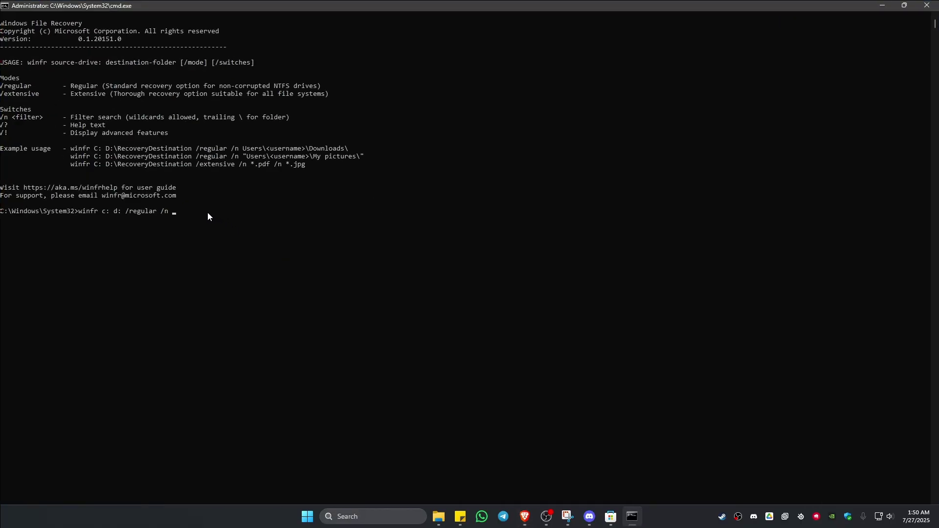
type("Users\\ryanc\\OneDrive\\Desktop\\Slobs Rec\\ /n")
key("alt+Tab")
key("alt+Tab")
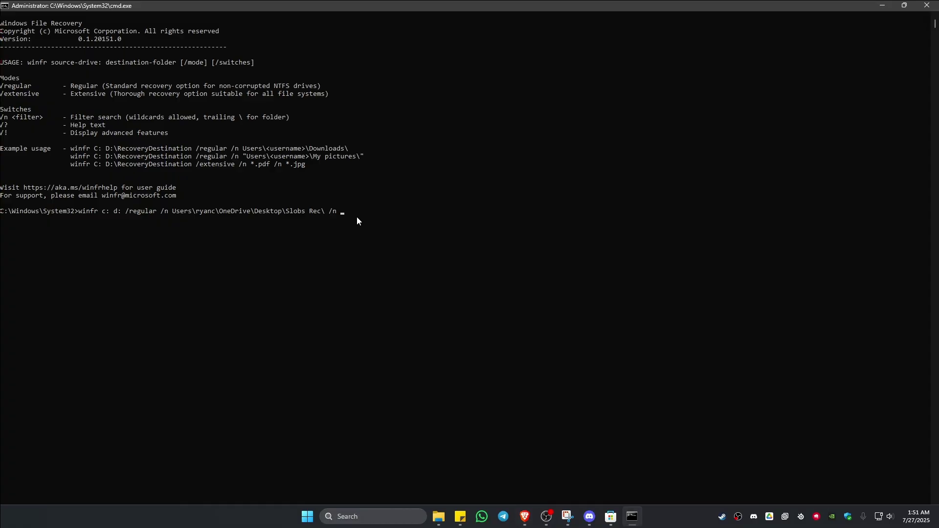
left_click(357, 217)
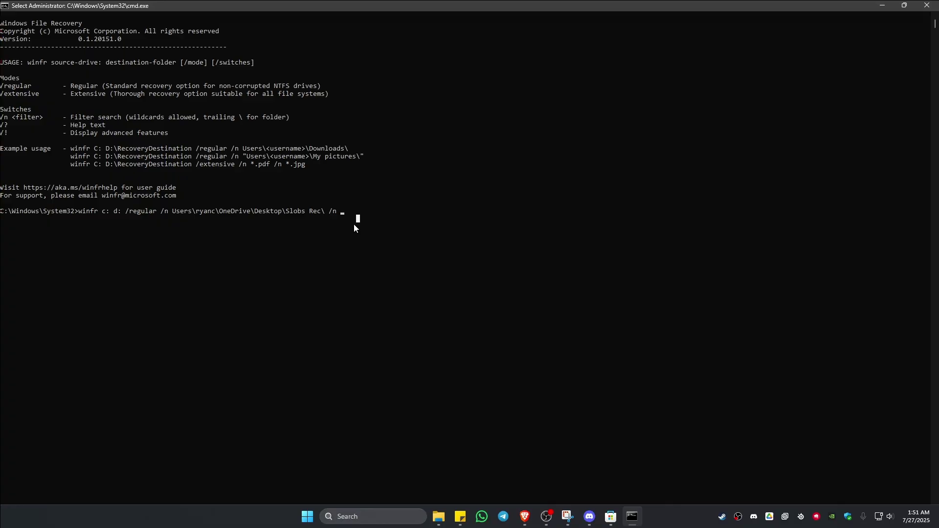
key("Escape")
key("BackSpace")
key("BackSpace")
key("BackSpace")
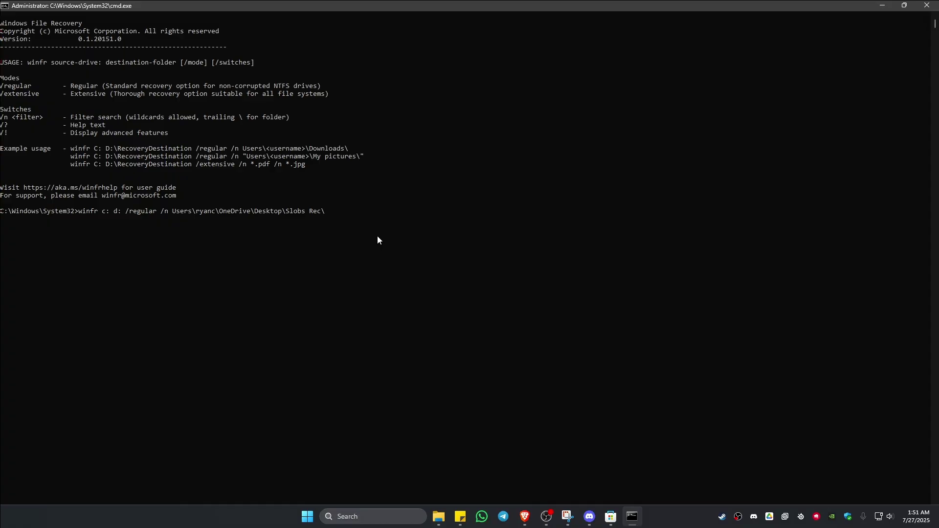
Step: Finish the filter as '/n *.mkv' and run the command, which returns a parsing error
type("/n")
type(" *")
type(".jp")
key("BackSpace")
key("BackSpace")
type("png")
key("BackSpace")
key("BackSpace")
key("BackSpace")
type("docx")
key("BackSpace")
key("BackSpace")
key("BackSpace")
key("BackSpace")
type("pdf")
key("BackSpace")
key("BackSpace")
key("BackSpace")
type("mp4")
key("BackSpace")
key("BackSpace")
key("BackSpace")
type("mov")
key("BackSpace")
key("BackSpace")
type("kv")
key("Return")
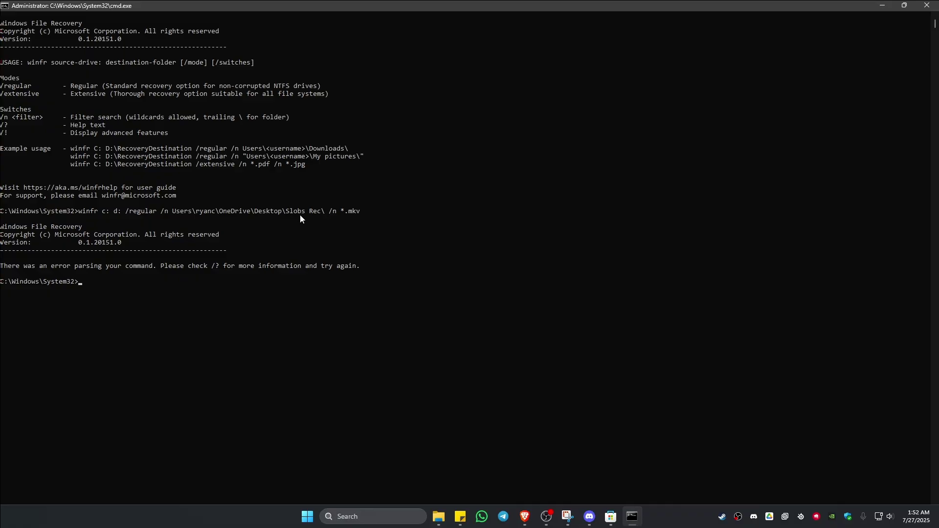
Step: Rerun the recalled command with the folder written Slobs_Rec and answer y to continue recovery
key("Up")
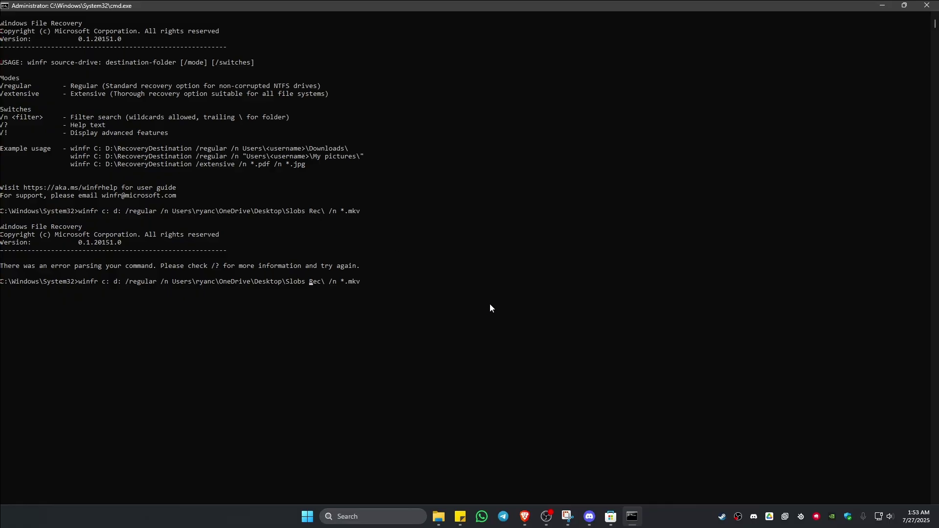
key("Left")
key("Left")
key("Left")
key("Left")
key("Left")
key("Left")
key("Left")
key("Left")
key("Left")
key("Left")
key("Left")
key("Left")
key("Left")
key("Return")
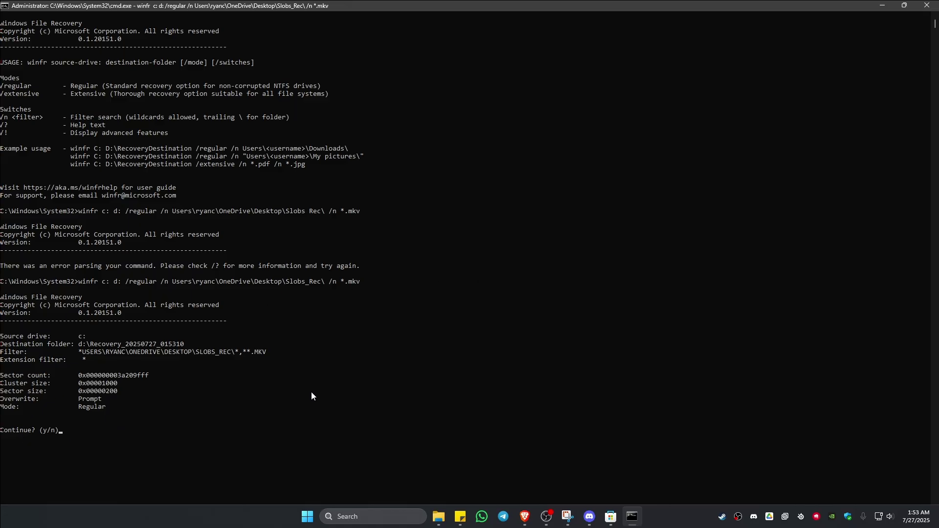
key("y")
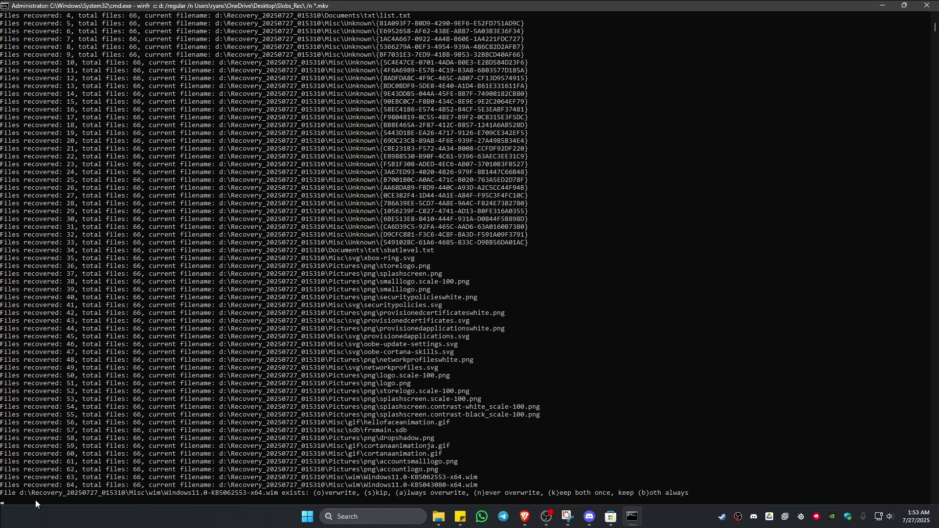
scroll(280, 275, "up", 10)
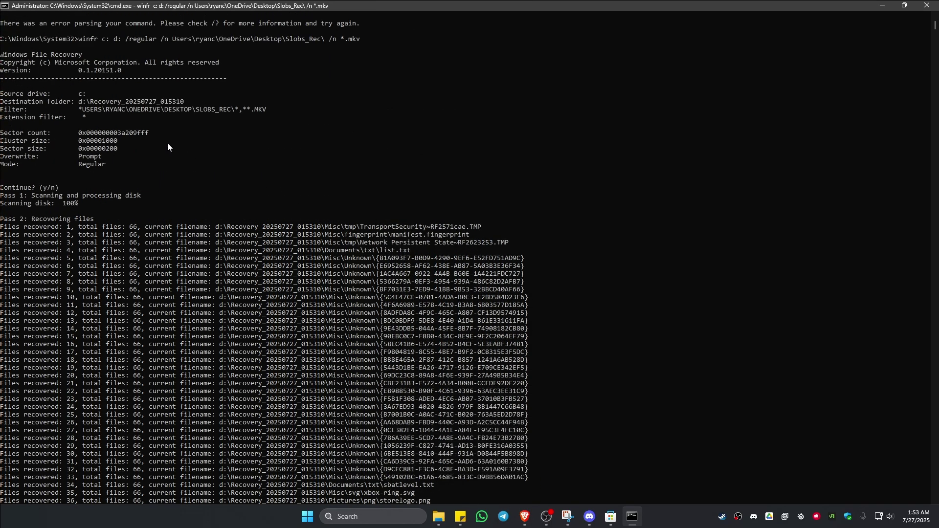
scroll(198, 350, "down", 12)
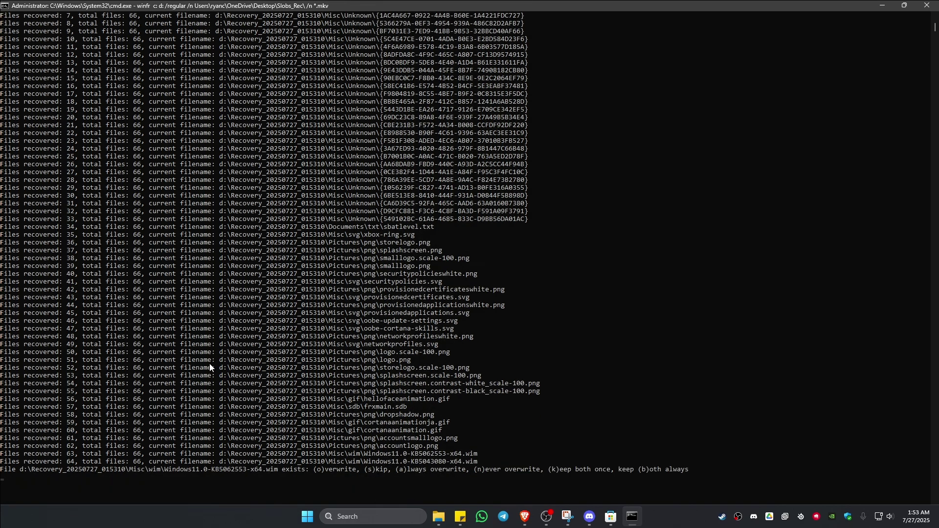
Step: Open Local Disk (D:) and the Recovery_20250727_015310 folder, checking its Documents folder
left_click(439, 517)
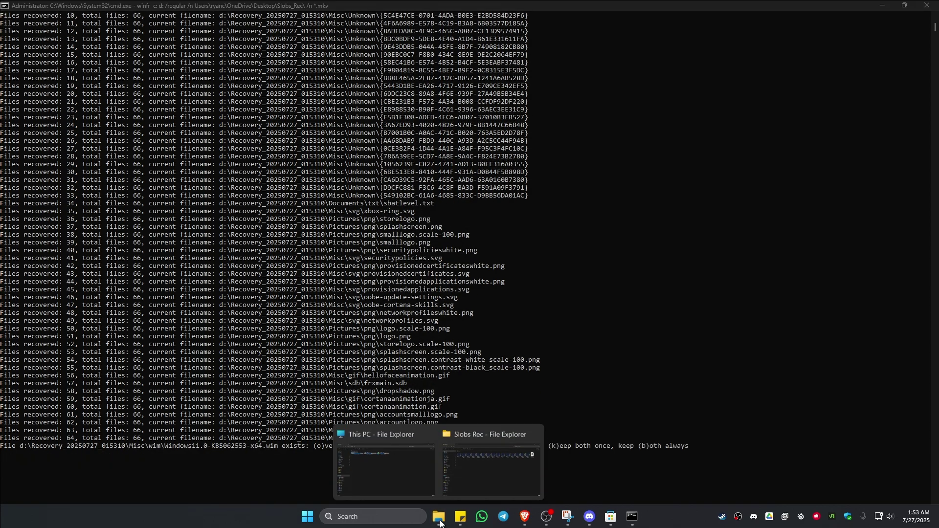
left_click(437, 475)
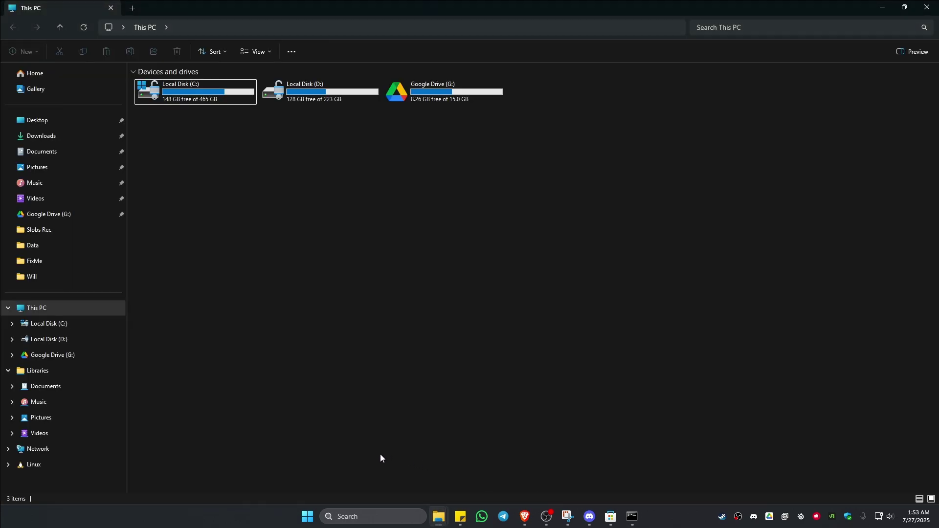
double_click(330, 98)
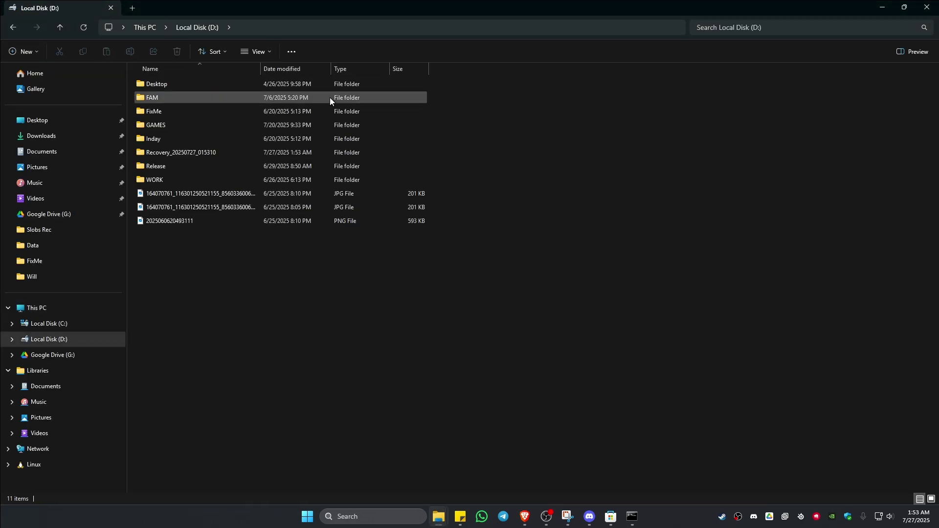
double_click(172, 154)
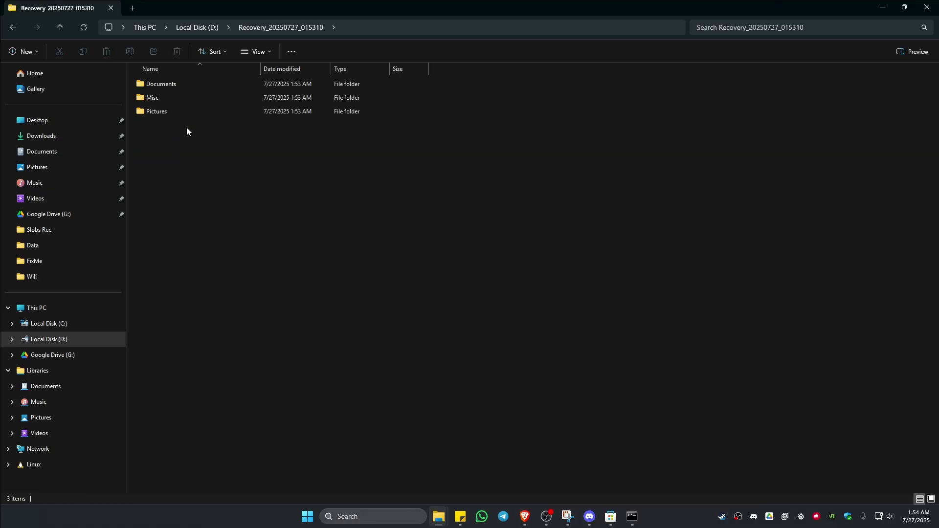
double_click(188, 85)
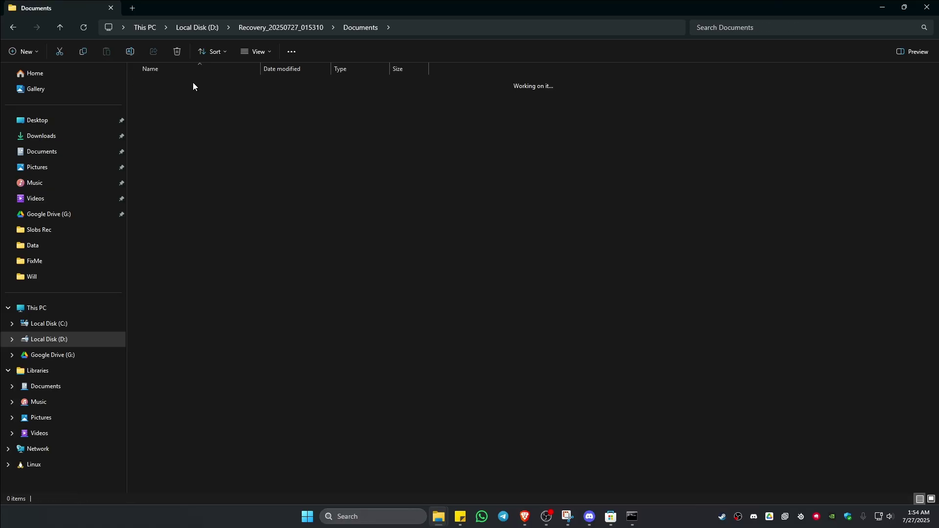
key("alt+Left")
Step: Browse the Misc subfolders (fingerprint, gif, sdb, svg, tmp, Unknown, wim), then open Pictures\png
double_click(163, 98)
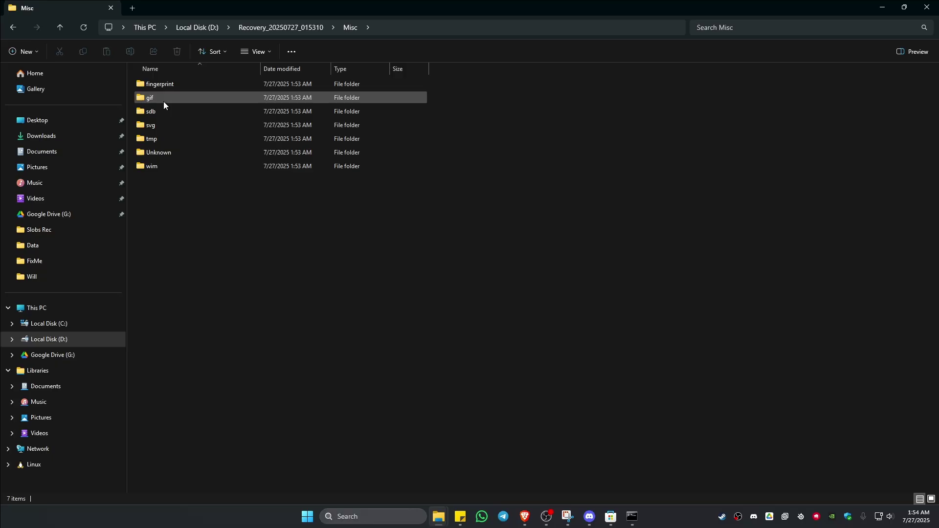
double_click(166, 85)
key("alt+Left")
double_click(159, 97)
key("alt+Left")
left_click(157, 112)
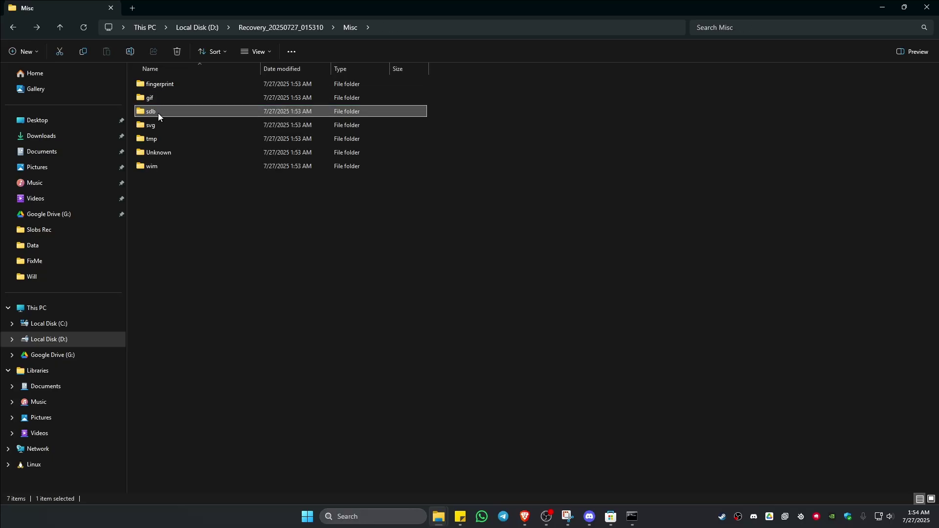
double_click(158, 113)
key("alt+Left")
double_click(154, 124)
key("alt+Left")
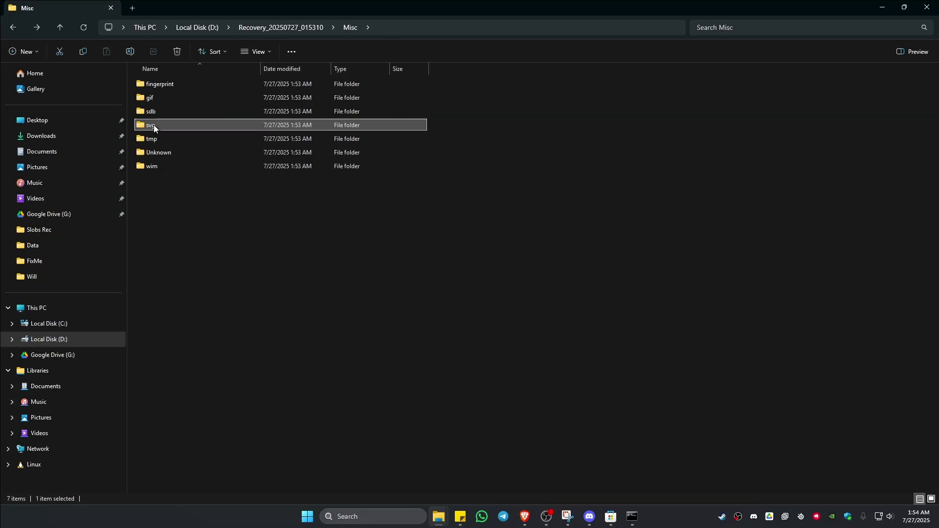
double_click(153, 138)
key("alt+Left")
double_click(152, 153)
key("alt+Left")
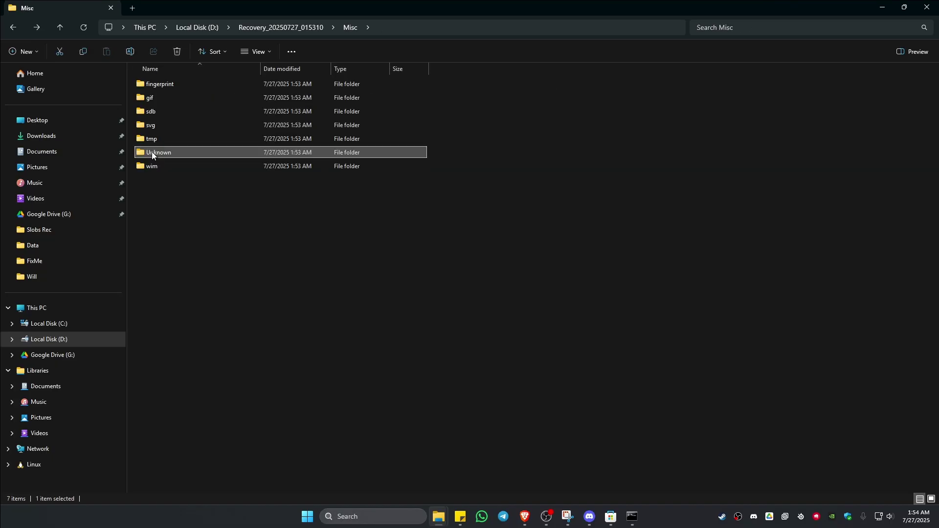
double_click(152, 152)
key("alt+Left")
double_click(151, 166)
key("alt+Left")
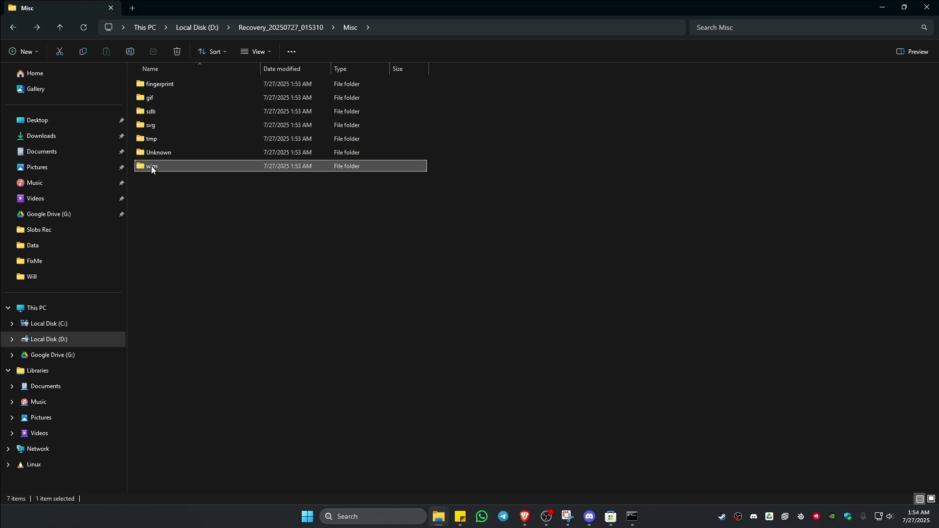
key("alt+Left")
double_click(170, 116)
double_click(174, 86)
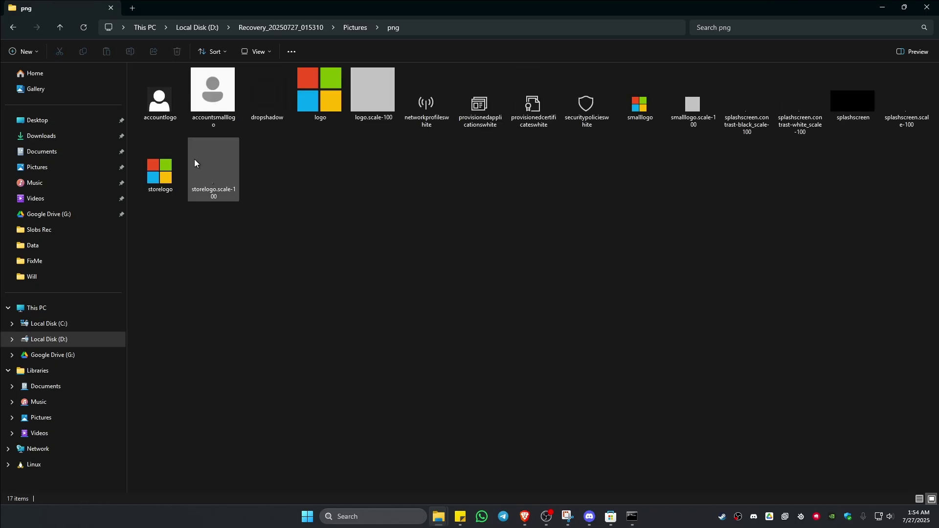